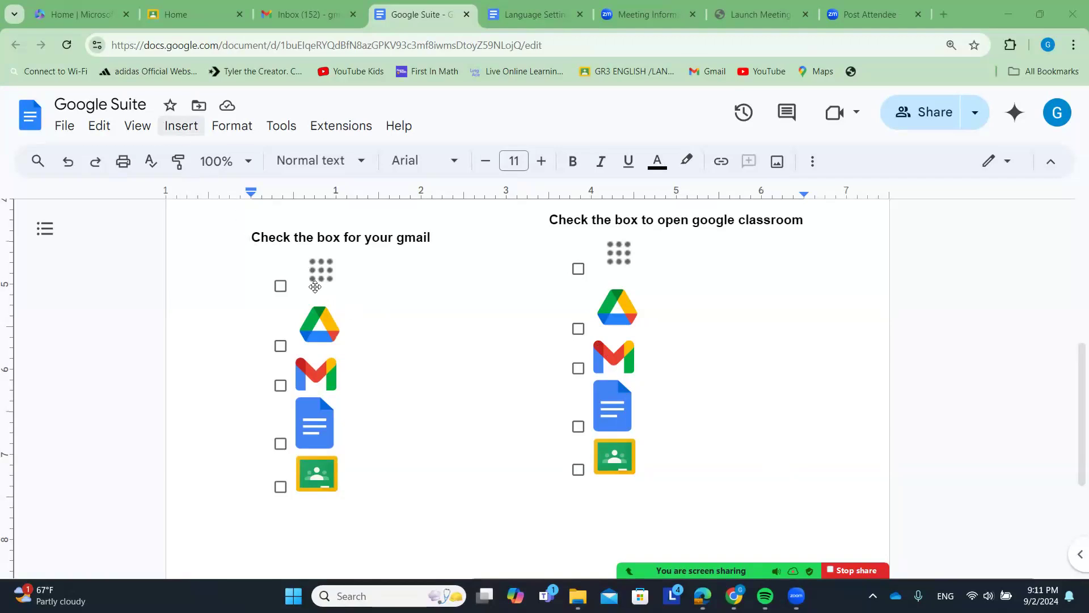
pyautogui.scroll(-2, 342, 290)
pyautogui.scroll(2, 343, 290)
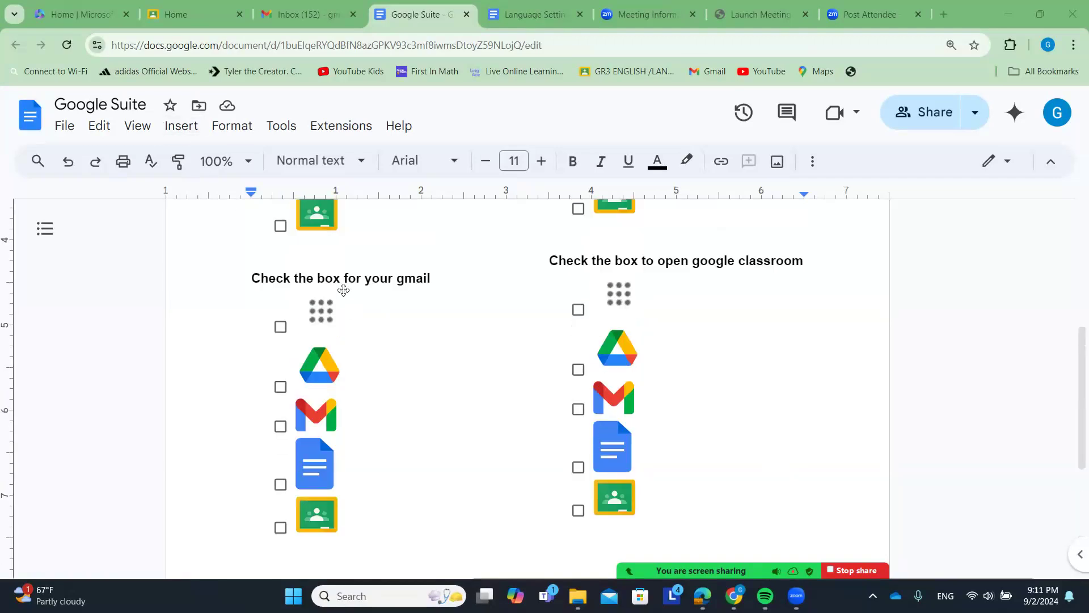
pyautogui.scroll(2, 333, 287)
pyautogui.scroll(2, 333, 287)
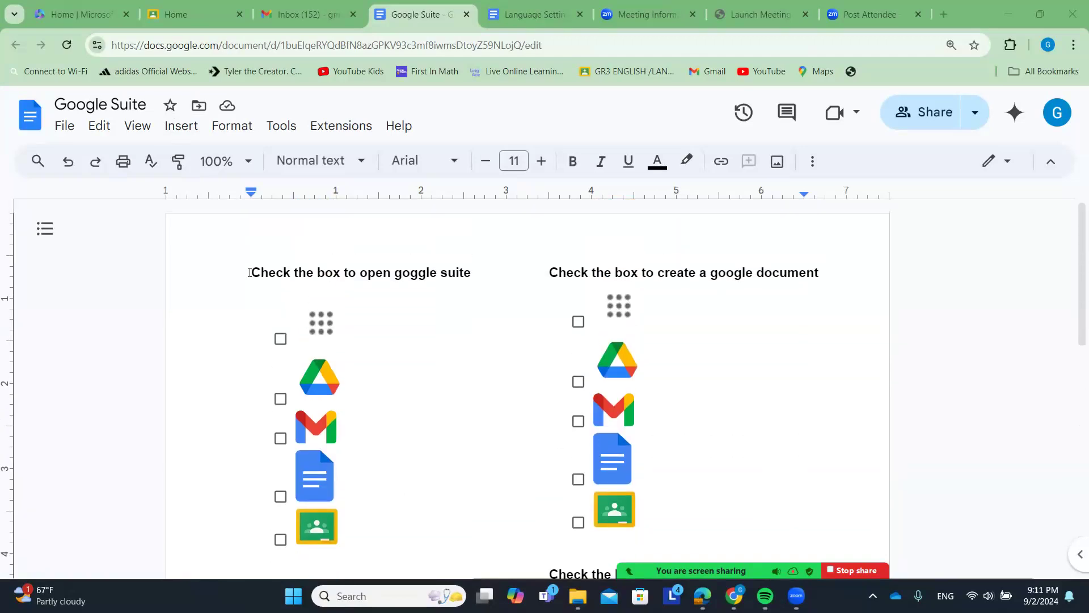
# Tick and then untick the checkbox beside the app grid image on the worksheet.
pyautogui.moveTo(277, 273); pyautogui.dragTo(467, 274)
pyautogui.click(281, 339)
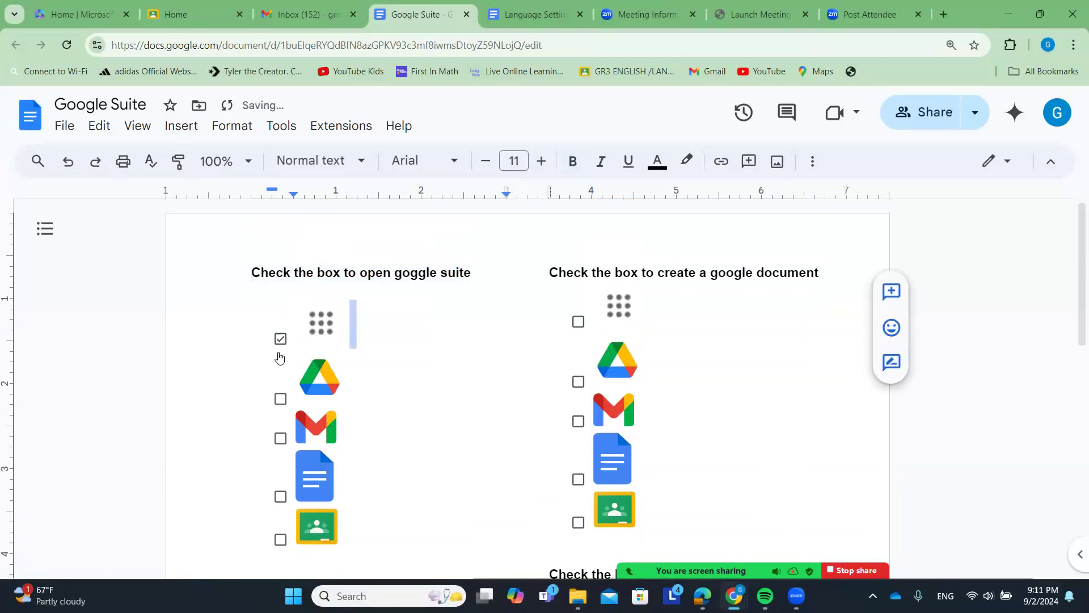
pyautogui.click(281, 339)
pyautogui.click(316, 16)
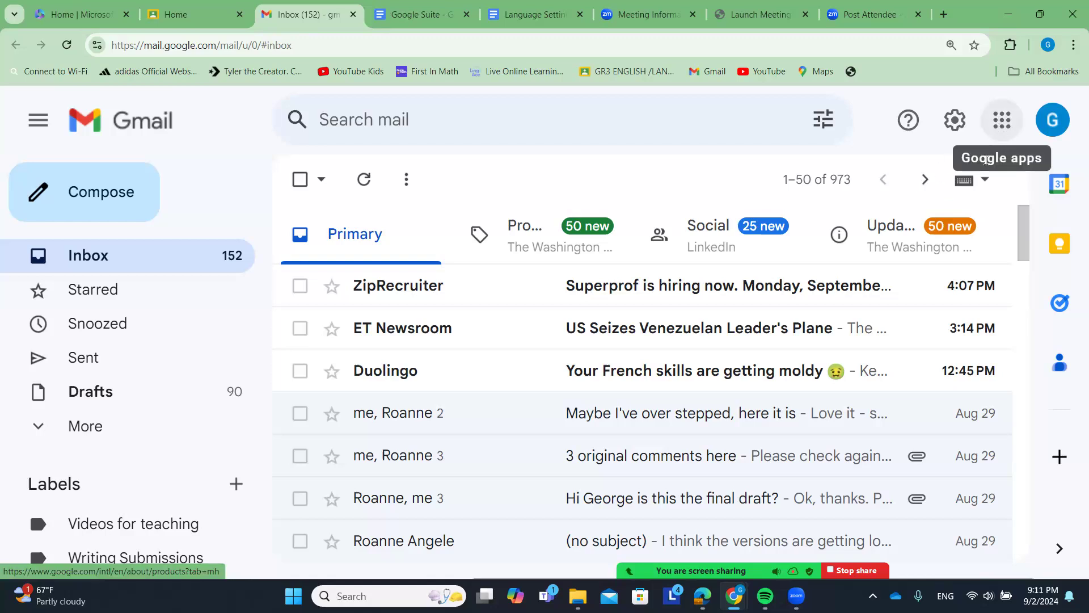
# Open Gmail's Google apps launcher, browse its app tiles, then close it.
pyautogui.click(1003, 124)
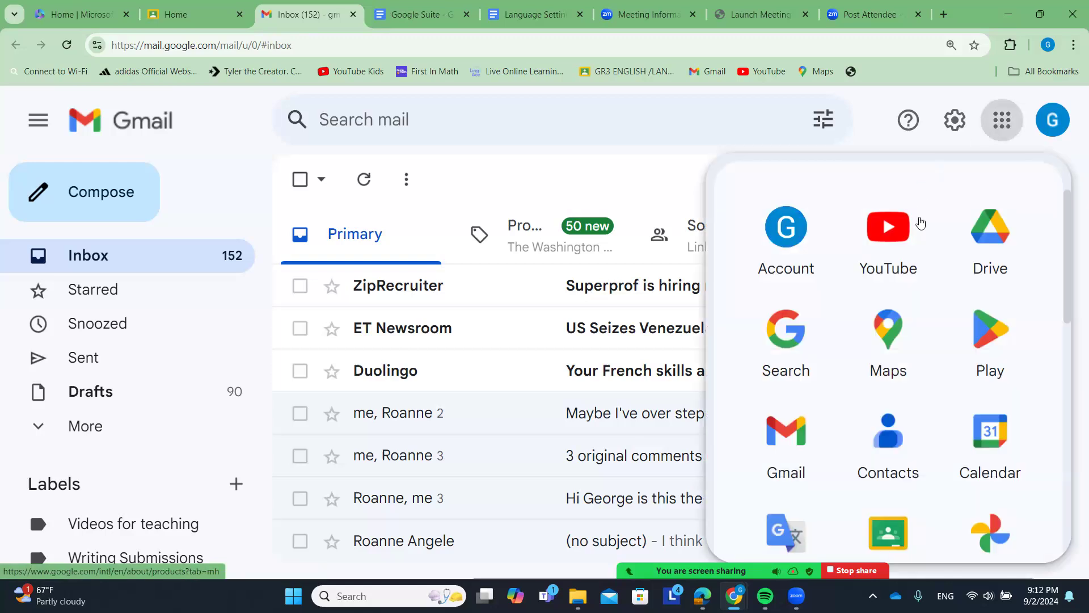
pyautogui.scroll(-2, 919, 226)
pyautogui.scroll(1, 886, 340)
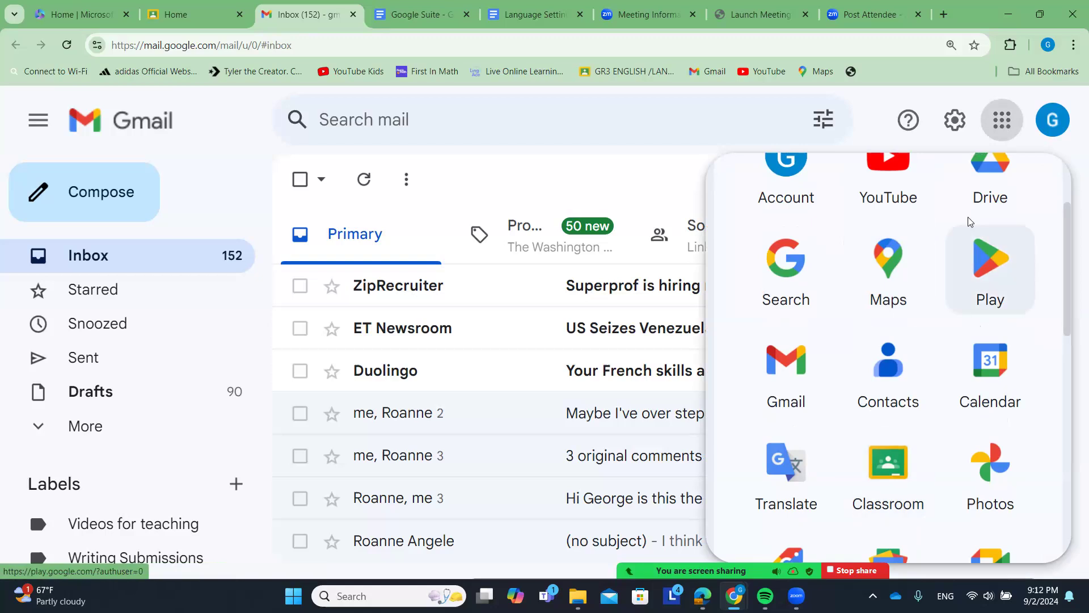
pyautogui.scroll(1, 854, 273)
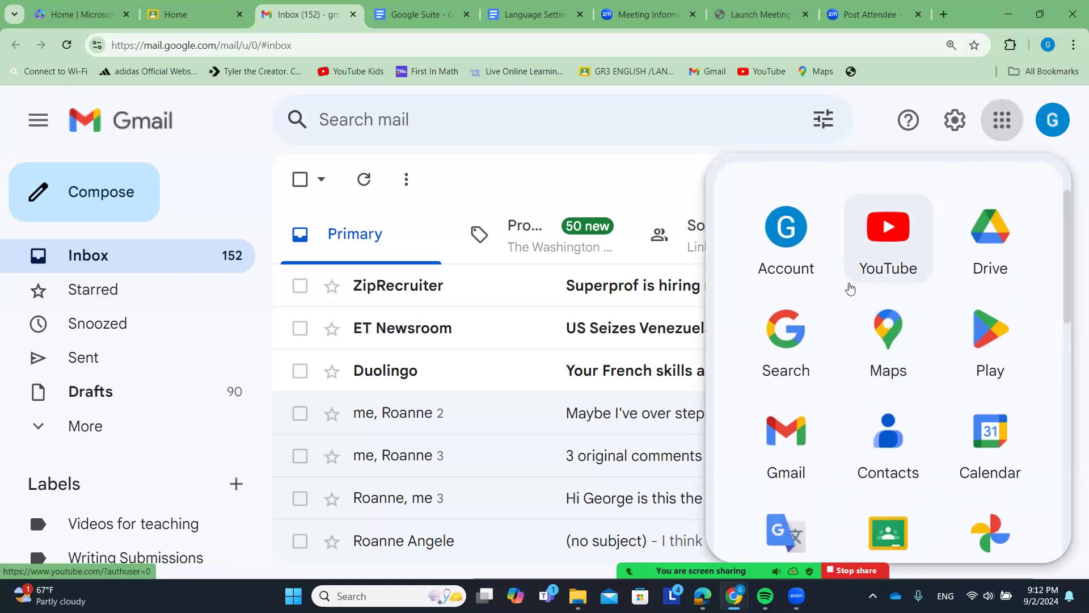
pyautogui.scroll(-3, 850, 292)
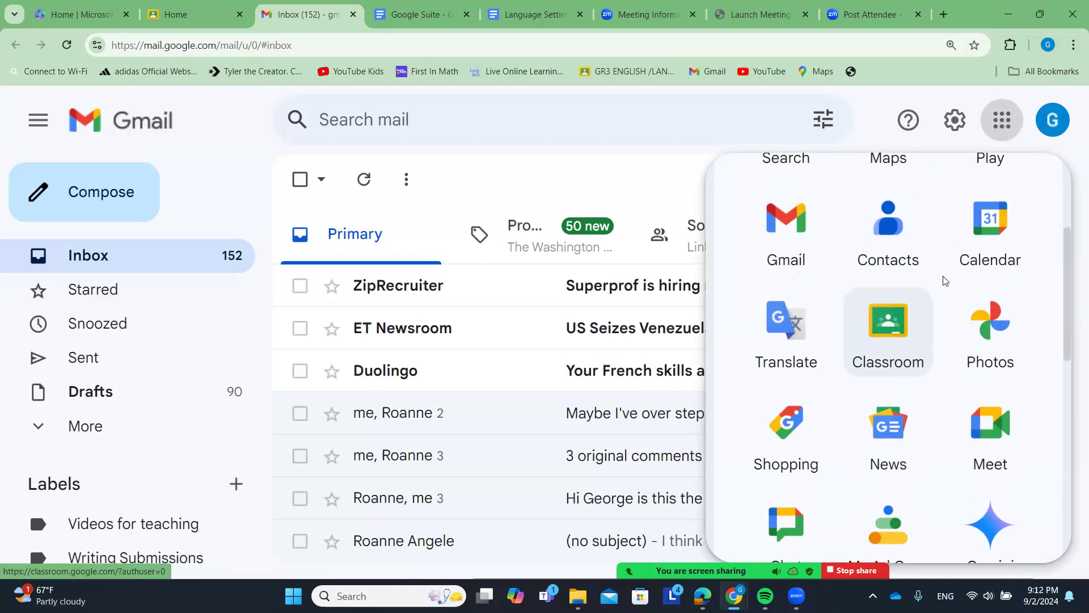
pyautogui.scroll(2, 880, 382)
pyautogui.scroll(1, 907, 336)
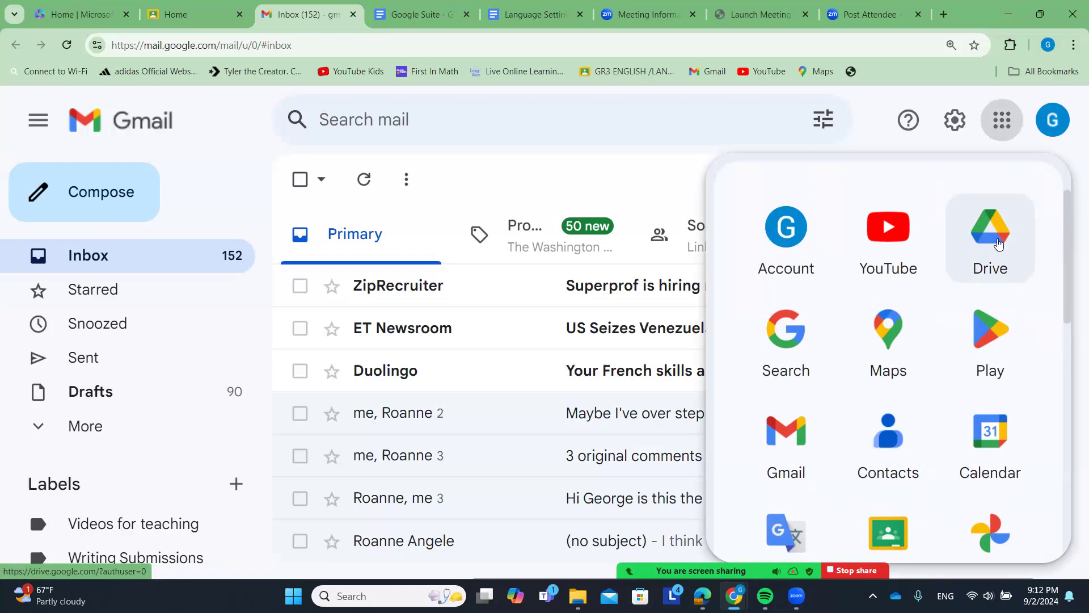
pyautogui.scroll(-4, 945, 304)
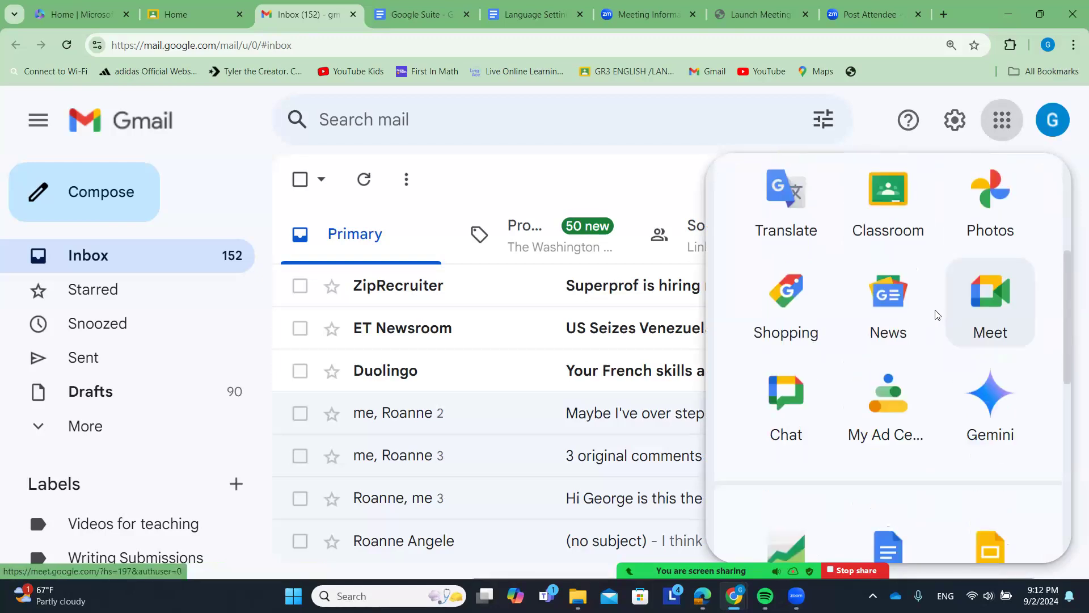
pyautogui.scroll(-3, 927, 313)
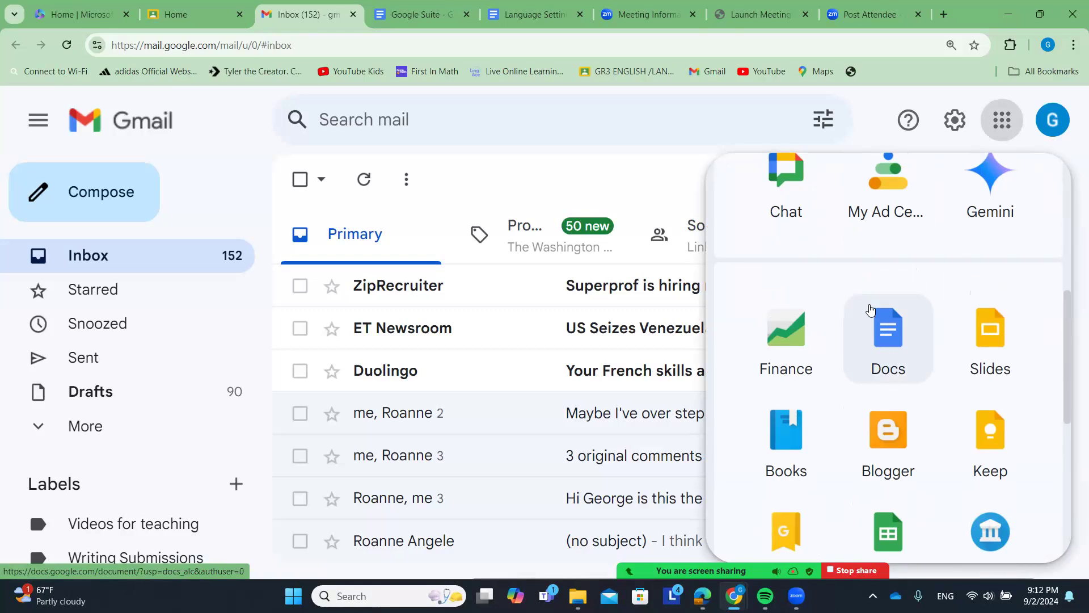
pyautogui.scroll(3, 871, 310)
pyautogui.click(613, 163)
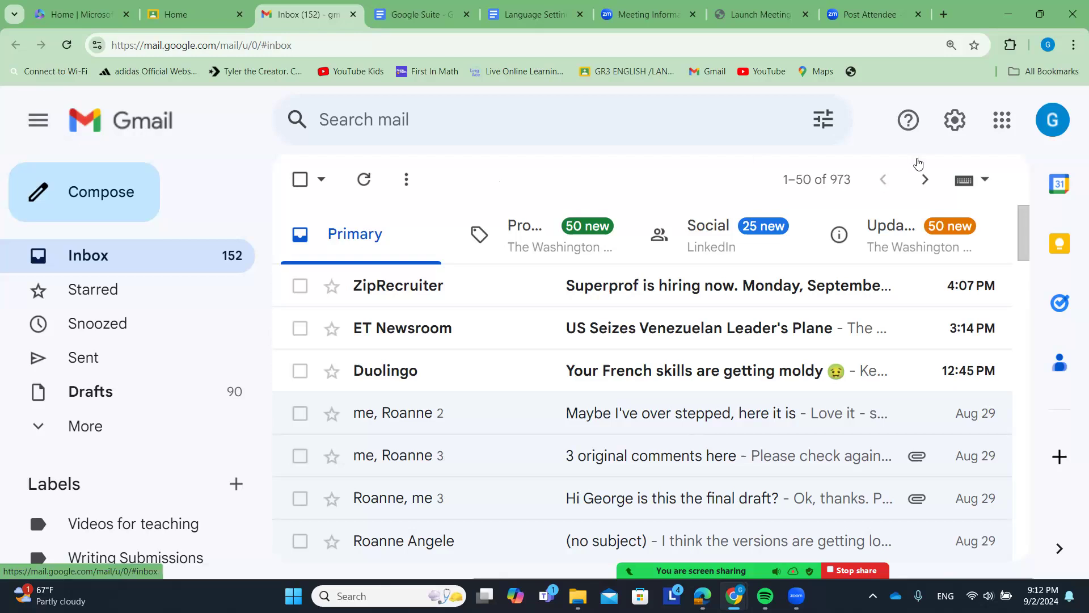
# Reopen the Google apps launcher, open Google Drive in a new tab, then start another tab loading.
pyautogui.click(1003, 126)
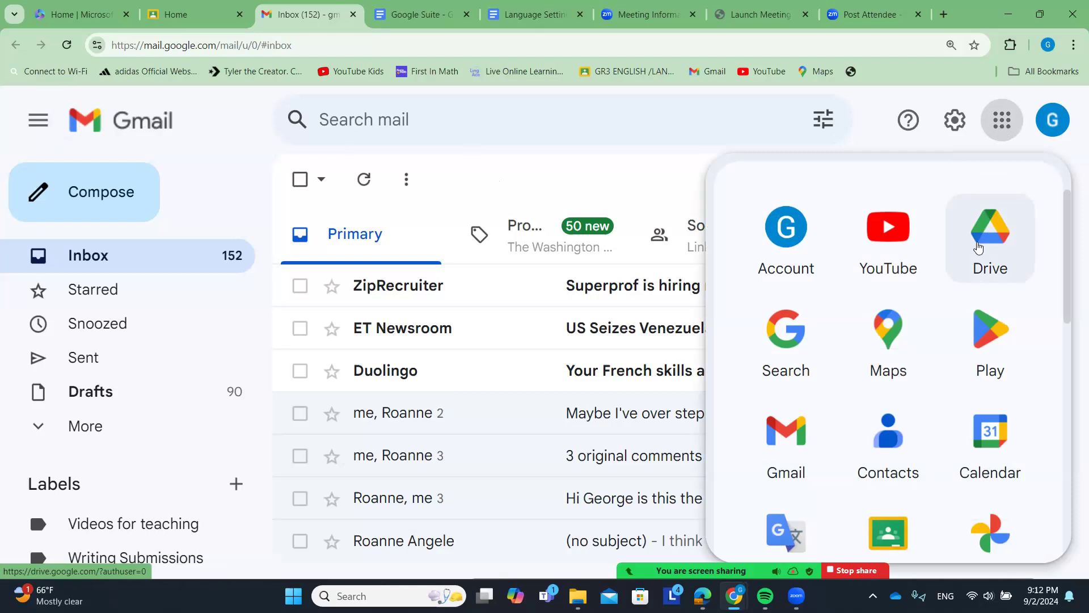
pyautogui.scroll(-3, 889, 295)
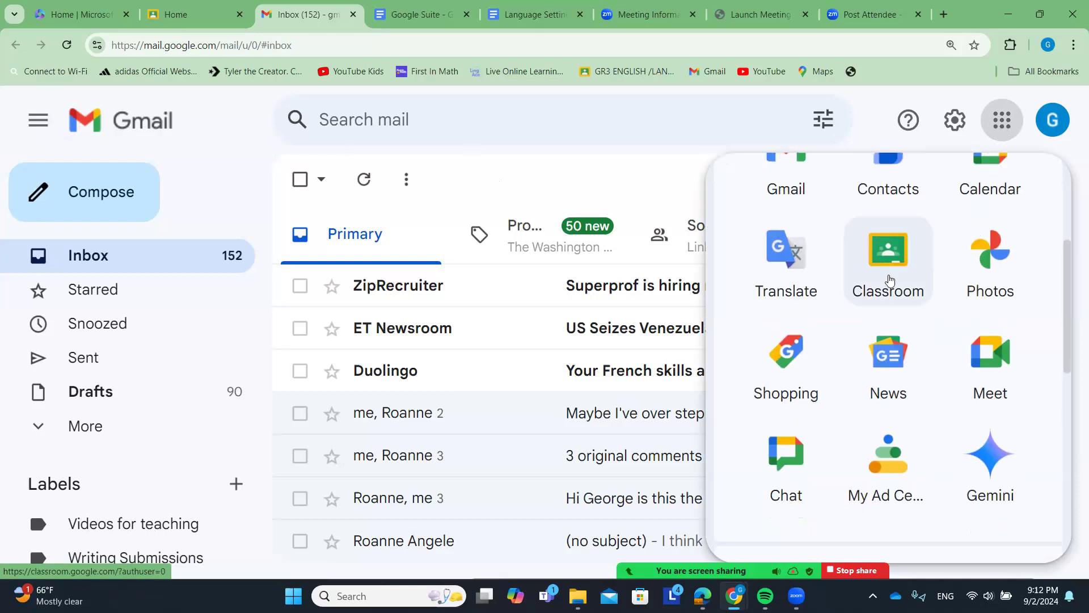
pyautogui.scroll(-2, 871, 299)
pyautogui.scroll(-1, 890, 290)
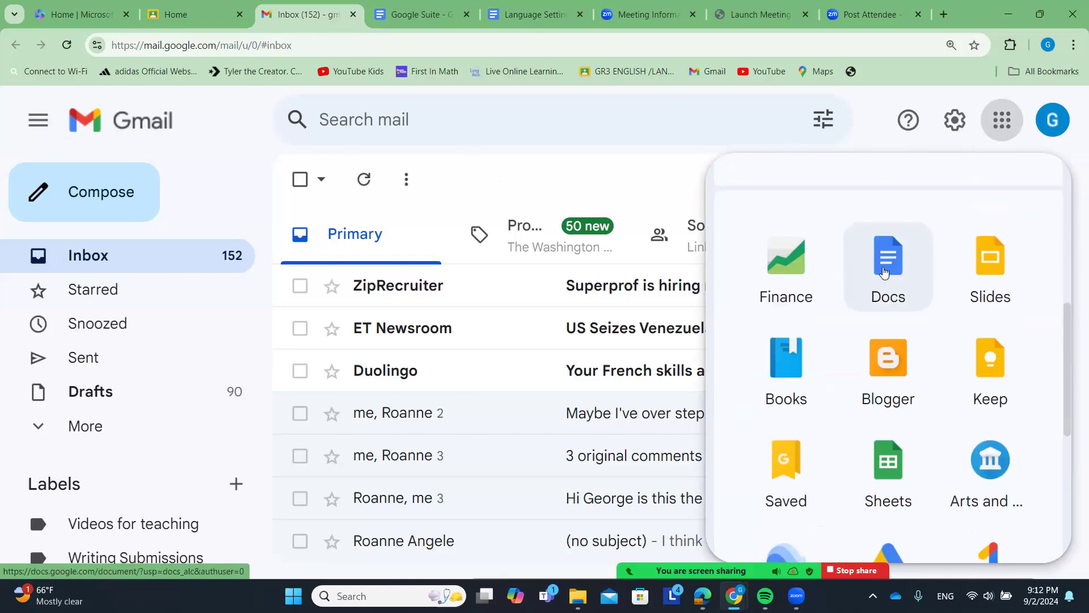
pyautogui.scroll(-2, 885, 273)
pyautogui.scroll(-2, 842, 357)
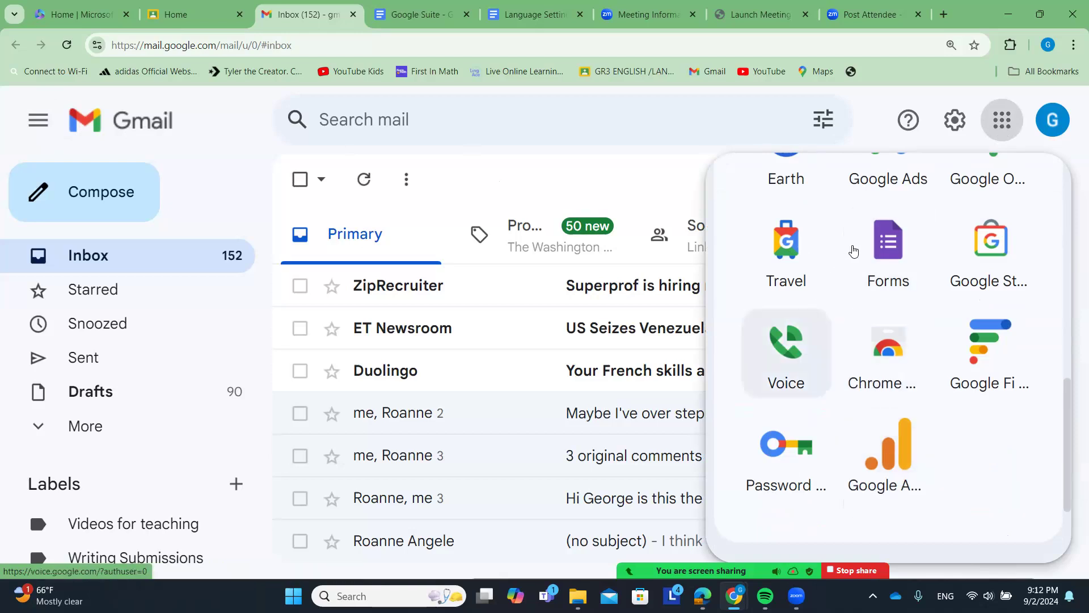
pyautogui.scroll(2, 851, 297)
pyautogui.scroll(3, 802, 304)
pyautogui.scroll(1, 949, 308)
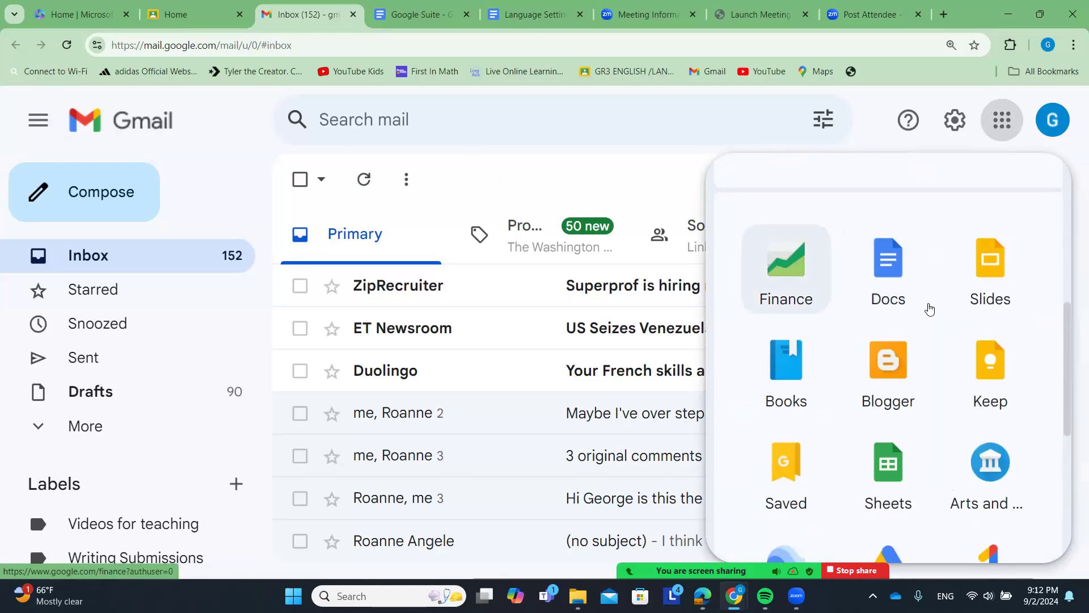
pyautogui.scroll(1, 982, 316)
pyautogui.scroll(2, 982, 324)
pyautogui.scroll(1, 809, 341)
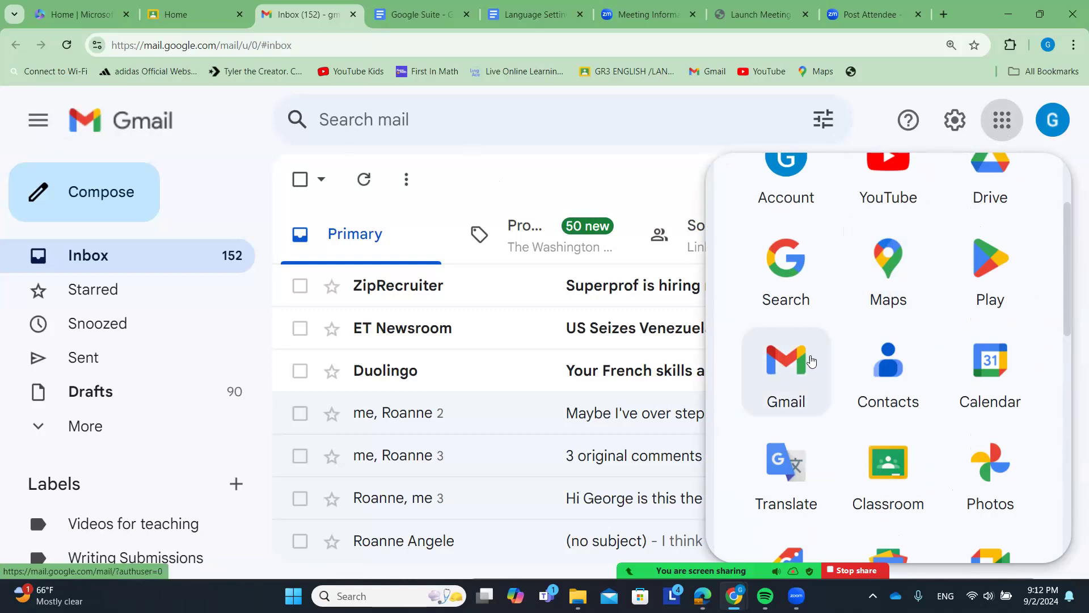
pyautogui.click(988, 171)
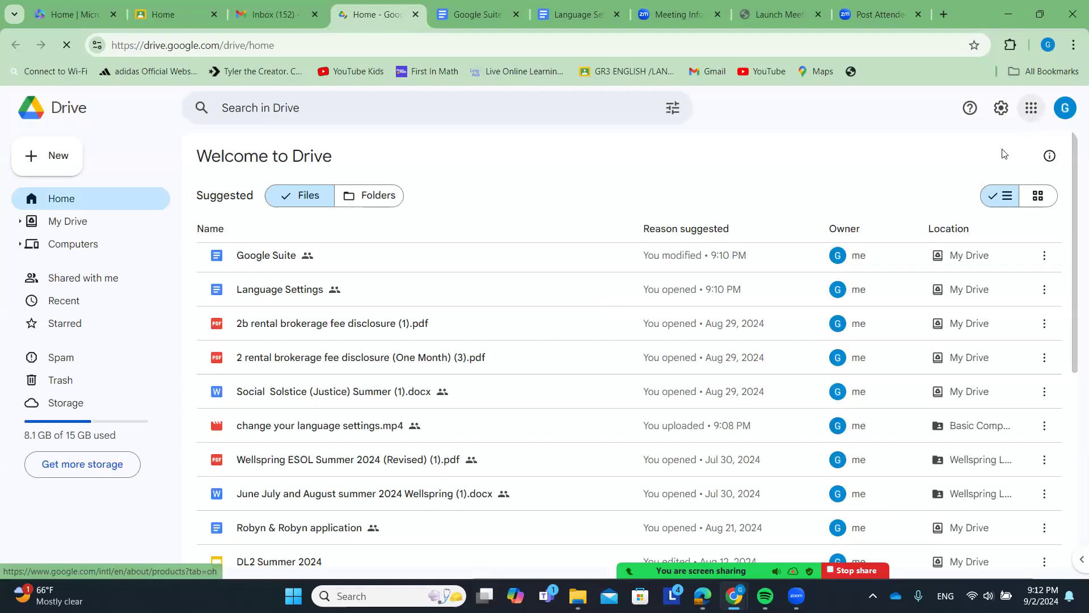
pyautogui.click(1032, 109)
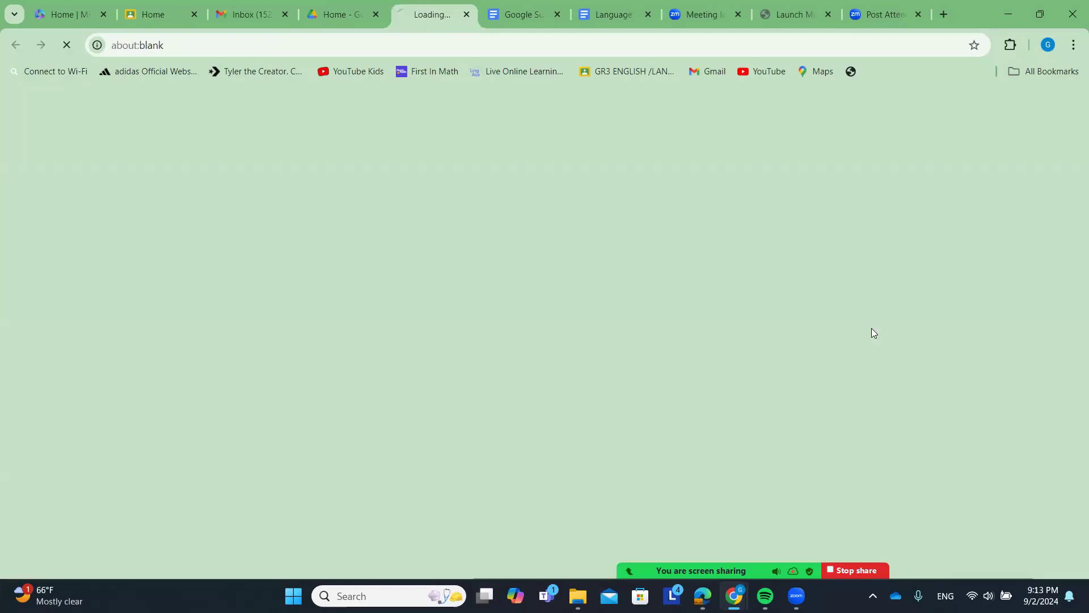